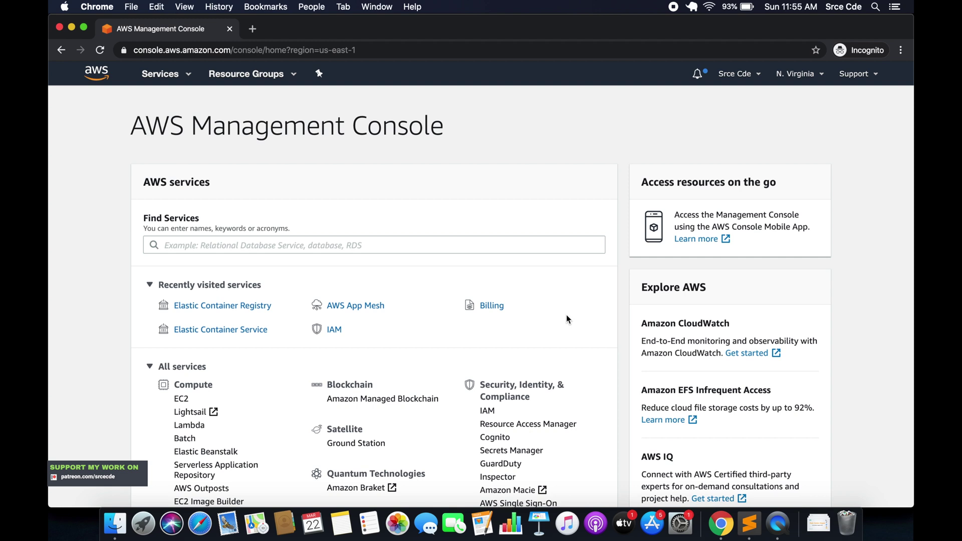
Find Elastic Container Service via the service search and go to its Clusters list.
click(219, 246)
text(ecs)
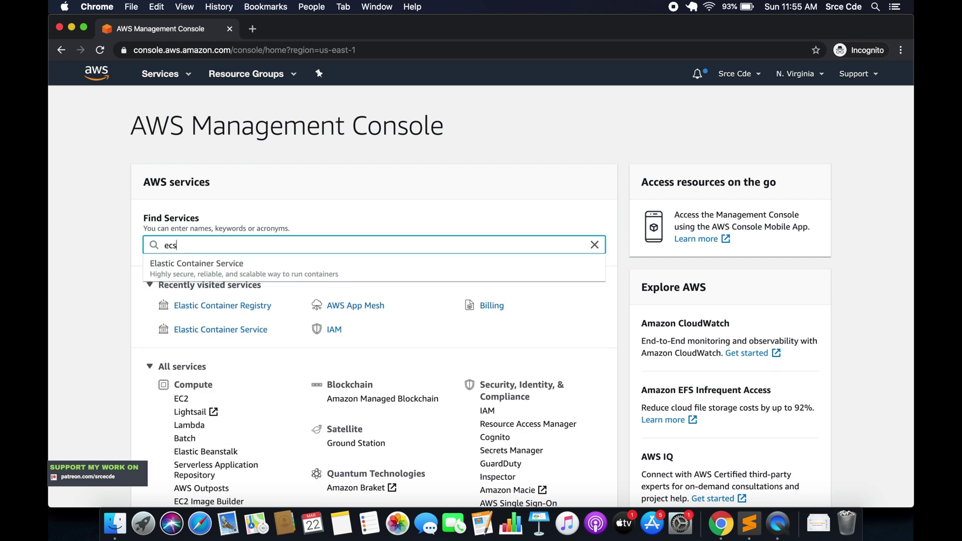
click(225, 266)
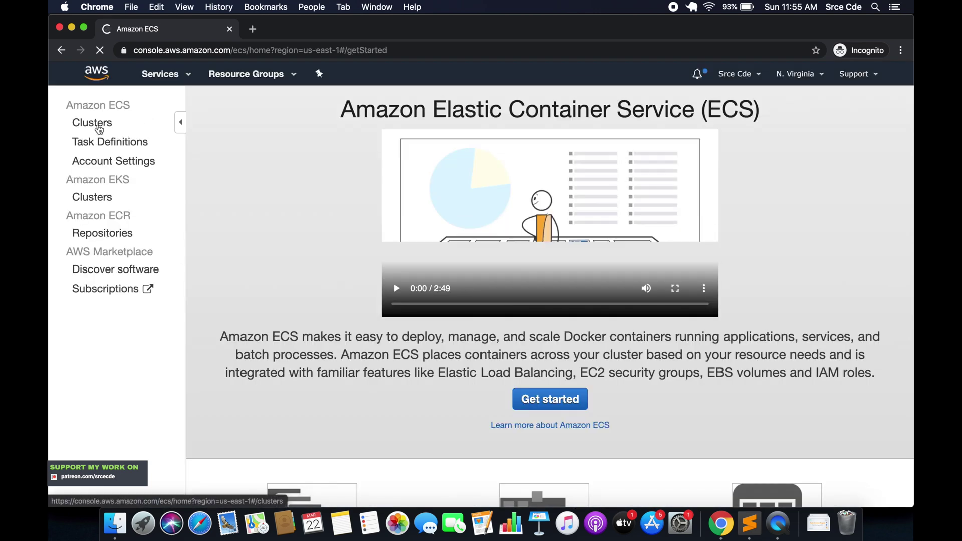
click(92, 123)
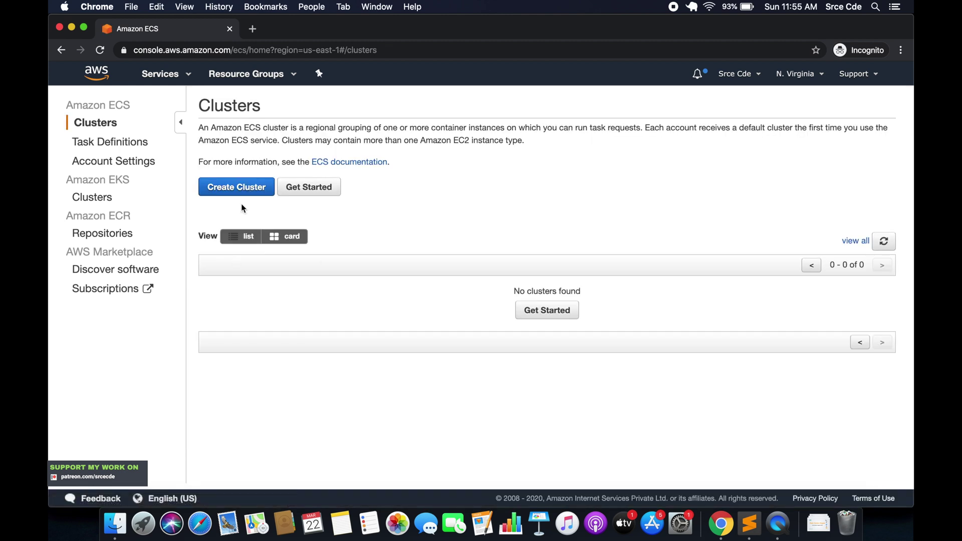
Start a new cluster using the Networking only (AWS Fargate) template.
click(236, 187)
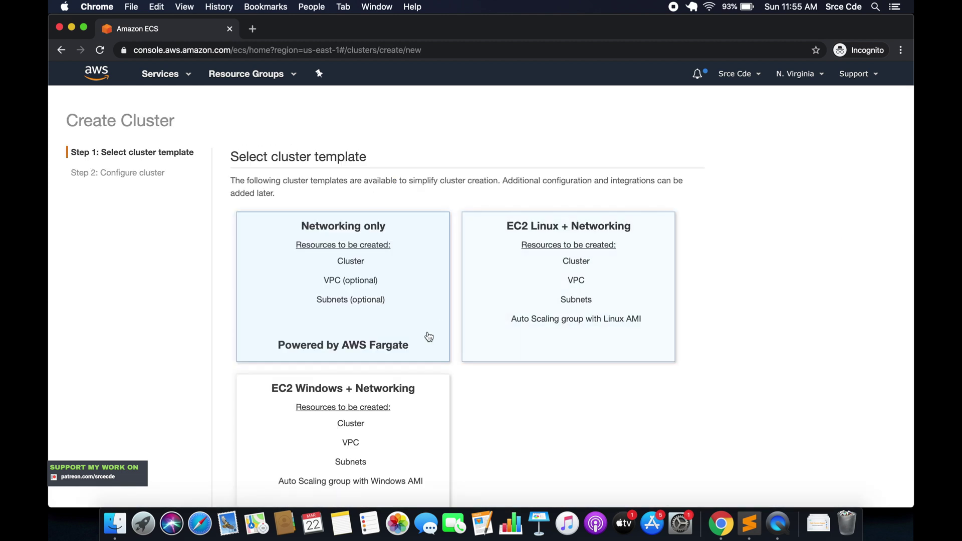
scroll(429, 338, down, 3)
scroll(572, 313, up, 1)
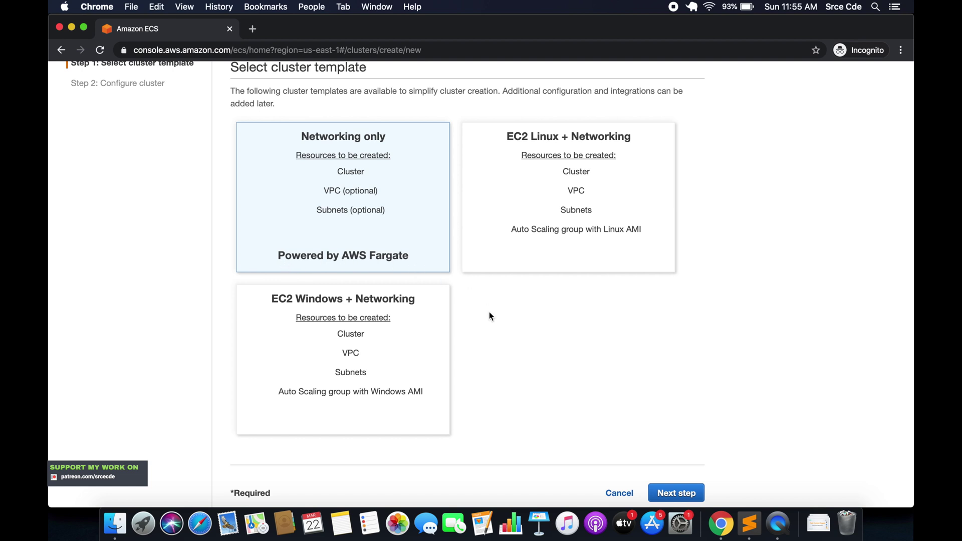
scroll(489, 315, down, 2)
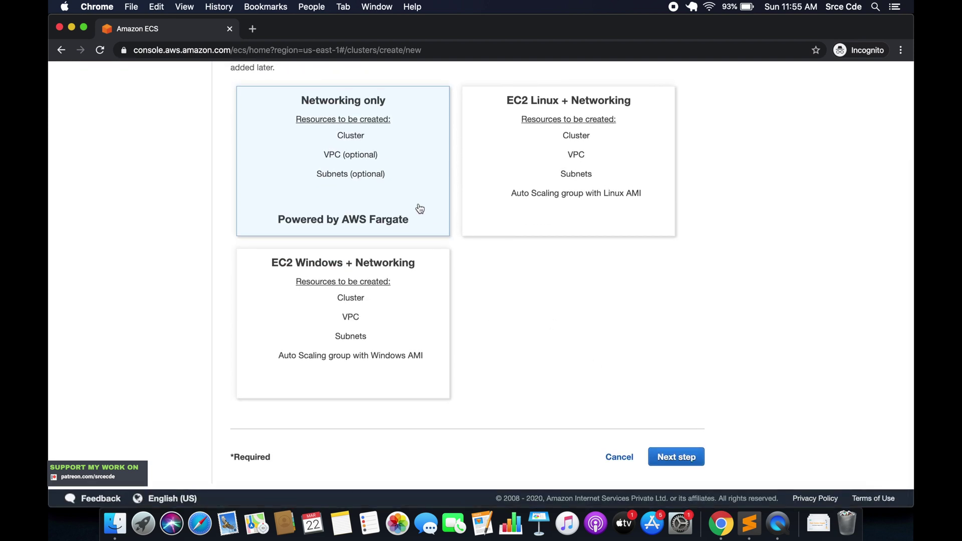
Continue to the Configure cluster step and name the cluster 'cluster1'.
click(665, 468)
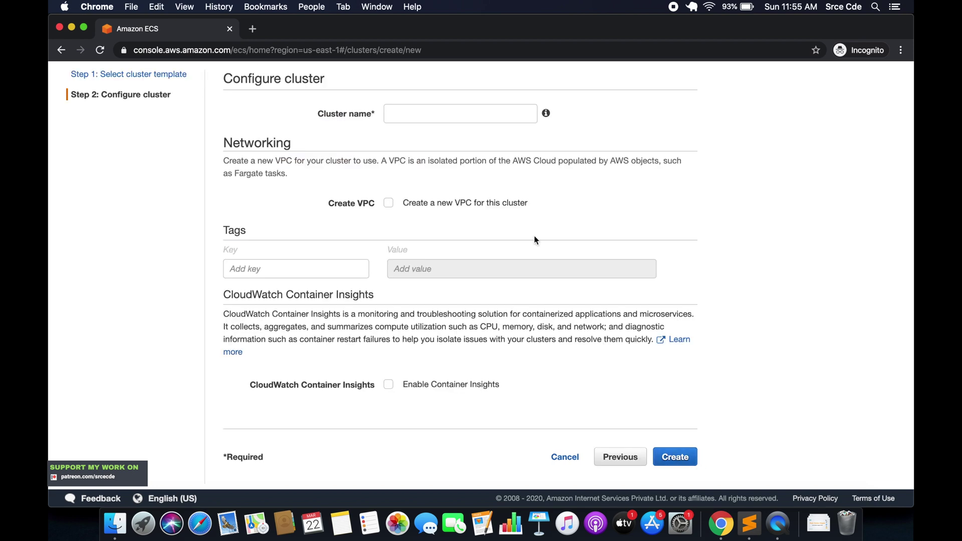
click(430, 114)
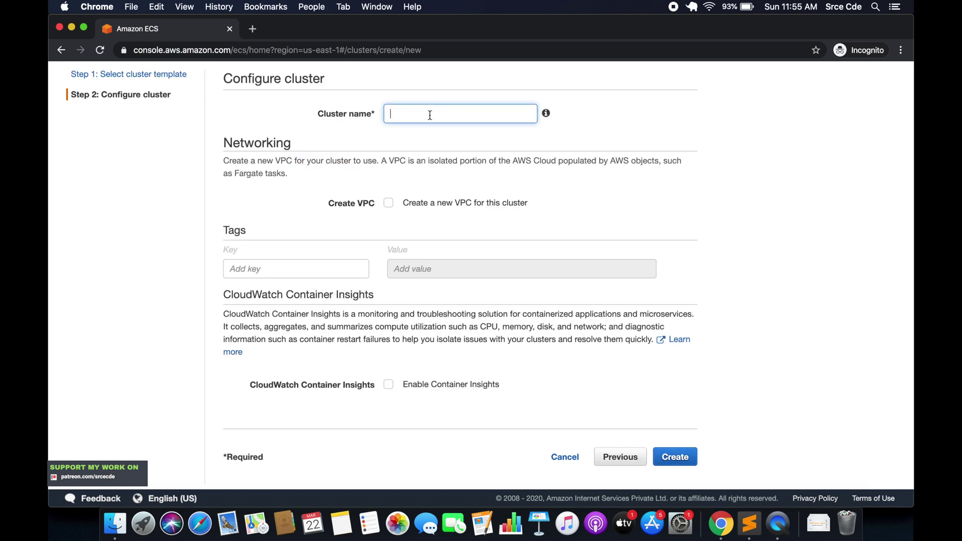
text(cluster1)
Create cluster1 and confirm the launch status reports success.
click(682, 456)
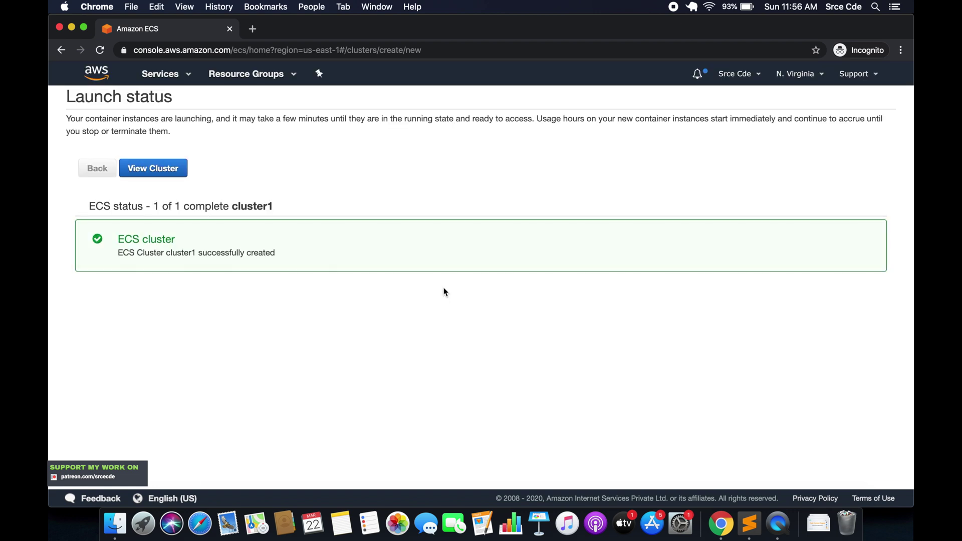
Open the cluster1 detail page to check its status and services.
click(168, 176)
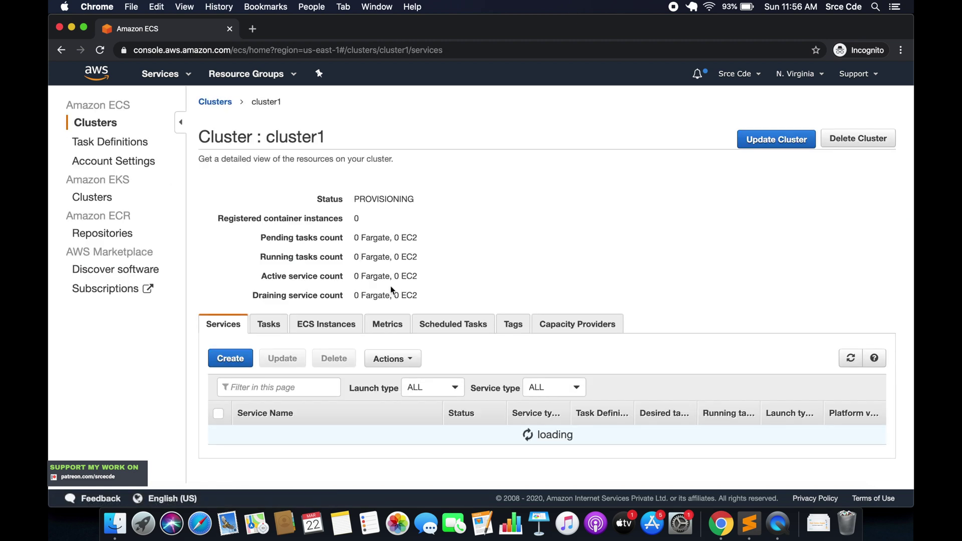